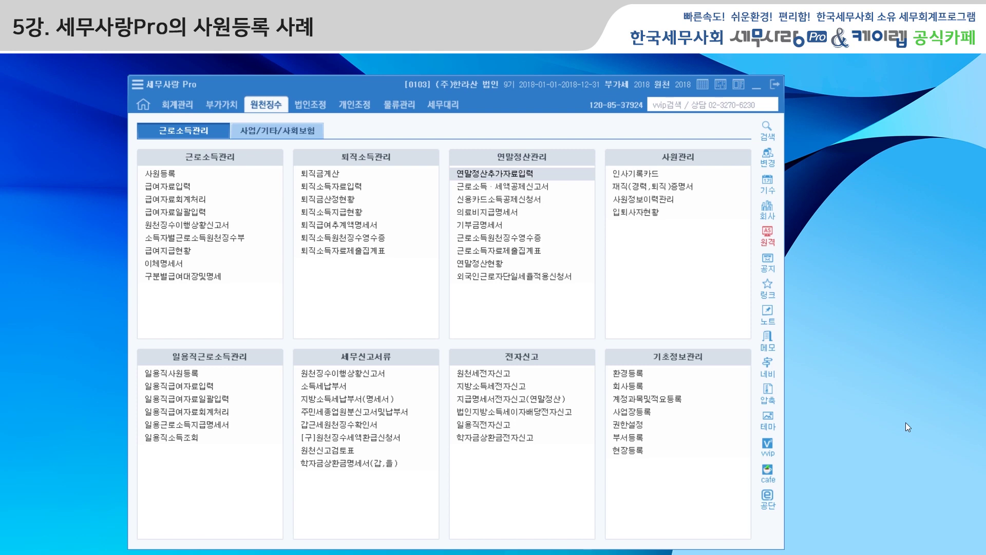
Step: Open the employee registration screen (사원등록) and reposition its window slightly higher
left_click(162, 176)
left_click_drag(374, 106, 368, 100)
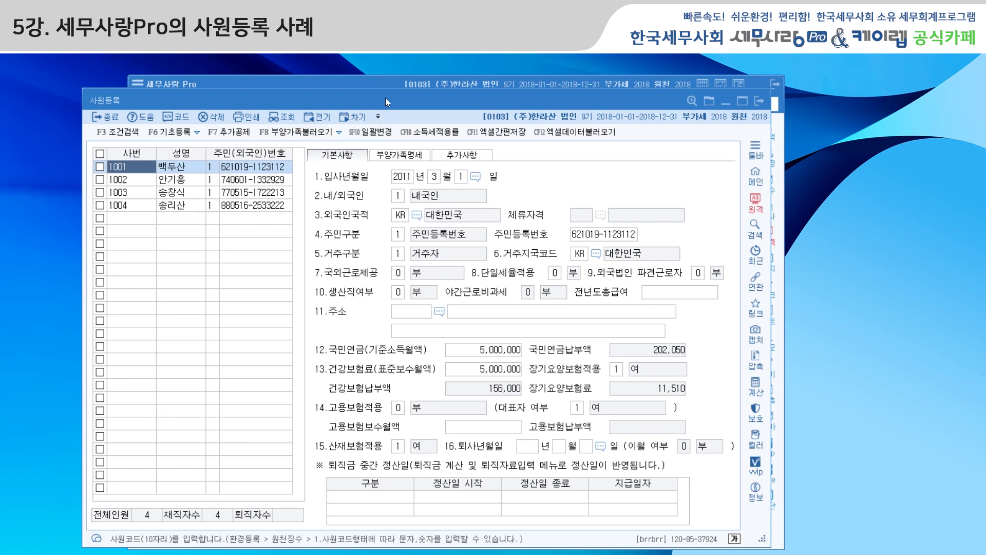
left_click_drag(385, 100, 384, 94)
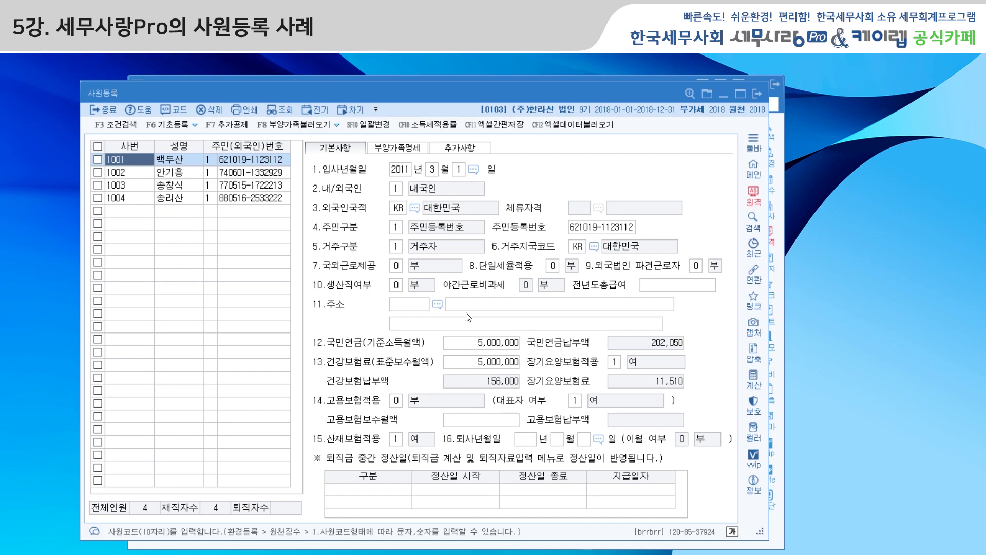
Step: Examine the first employee's dependants: resident number, basic deduction options, and the 부녀자, 장애인, 자녀 and 출산입양 deduction fields
left_click(411, 148)
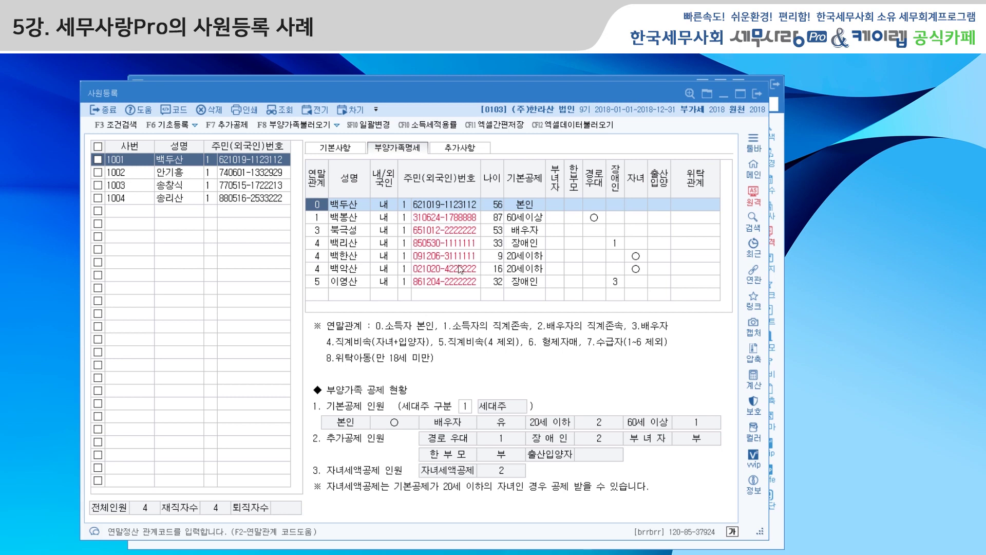
left_click(458, 218)
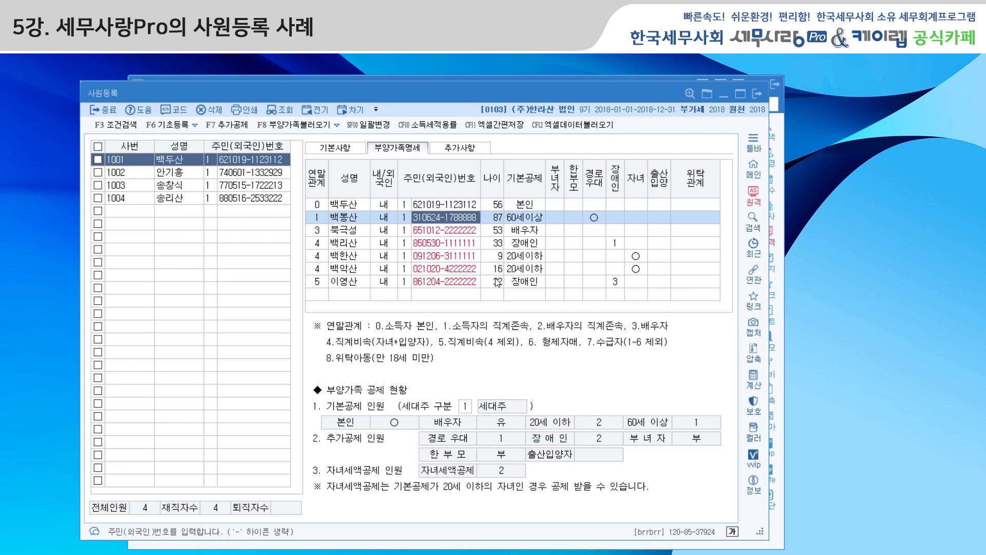
left_click(524, 219)
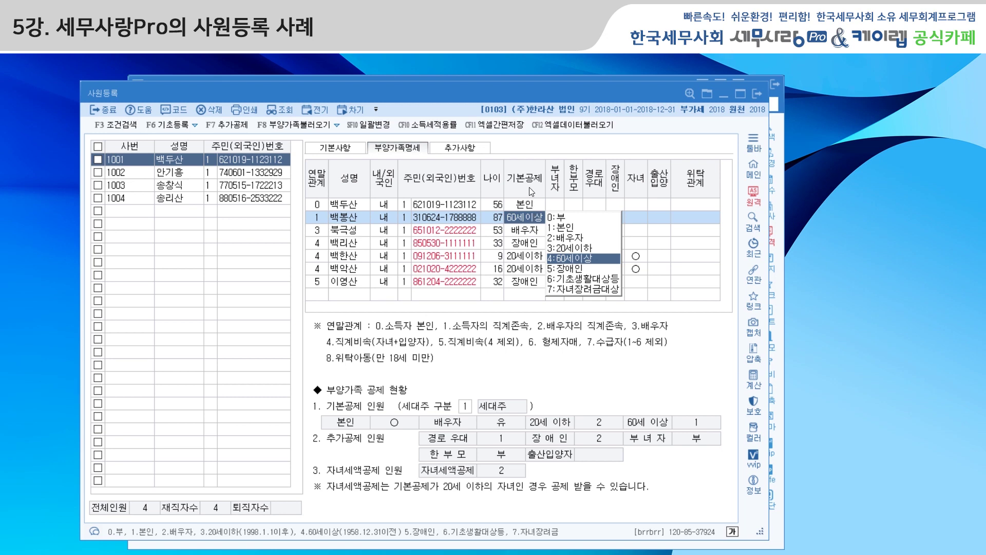
left_click(559, 208)
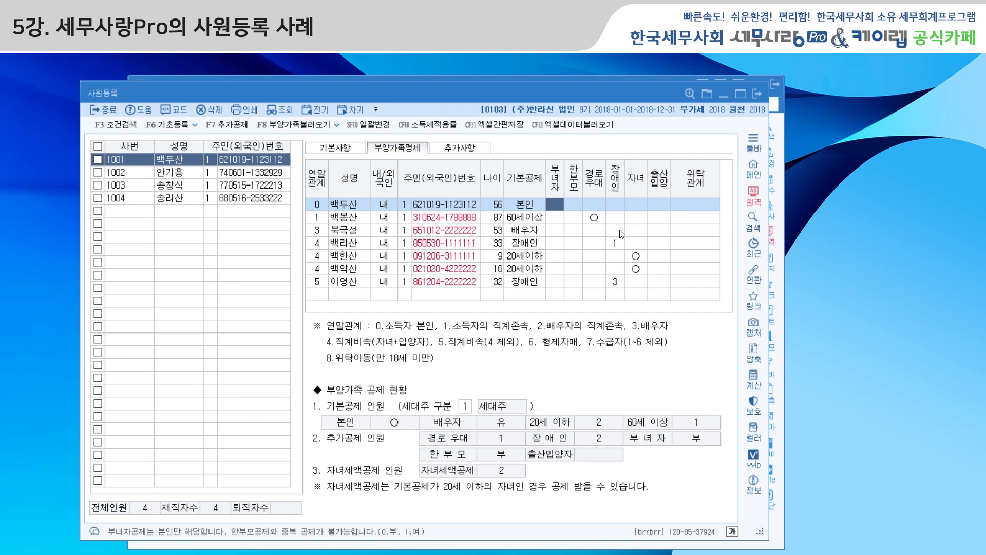
left_click(620, 286)
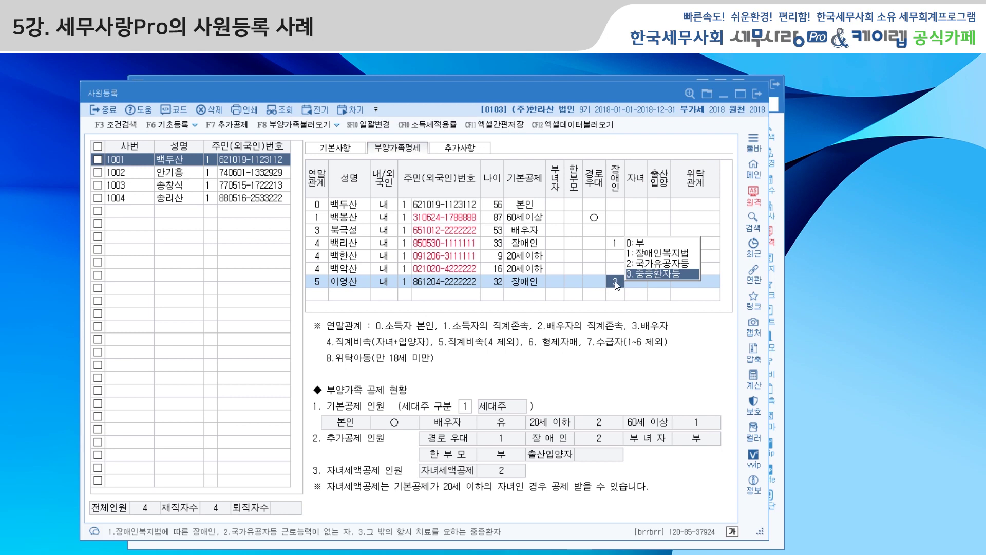
left_click(635, 230)
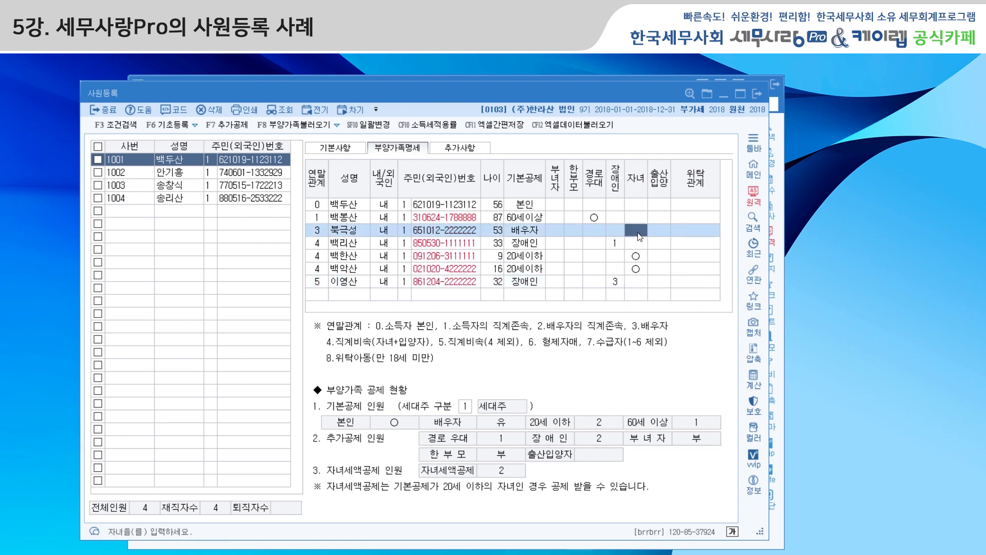
left_click(640, 259)
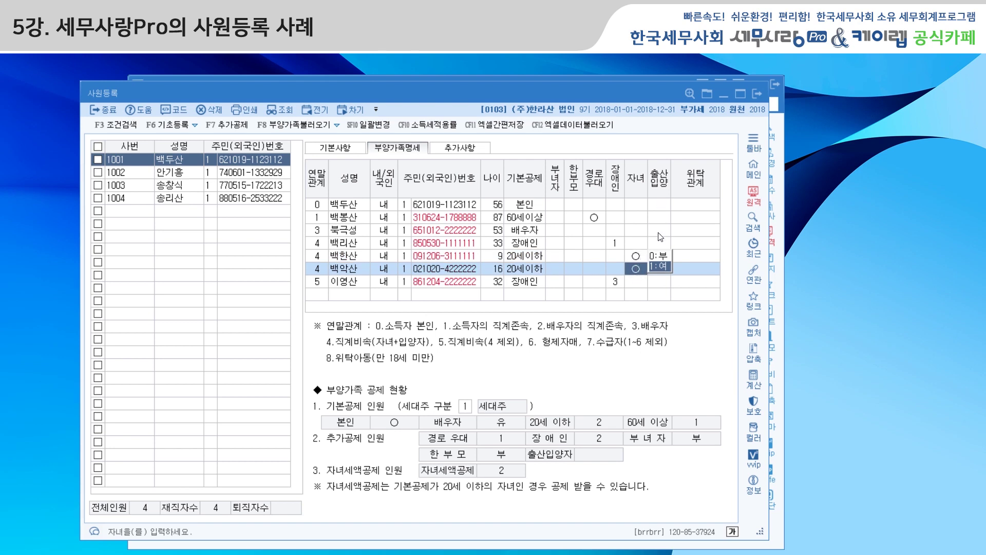
left_click(661, 282)
left_click(664, 273)
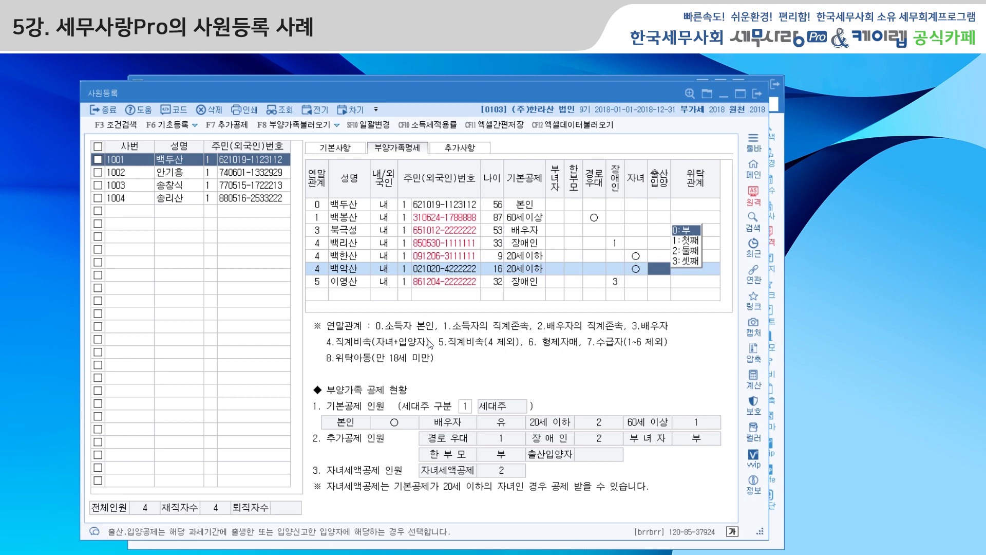
Step: Check the first employee's additional details and the options for the income tax application rate (소득세 적용률)
left_click(458, 149)
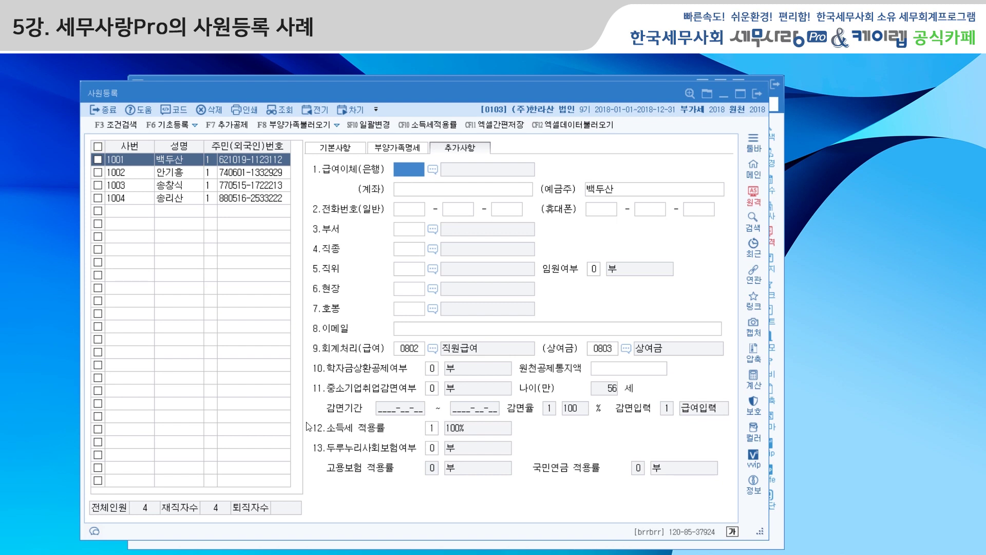
left_click(433, 431)
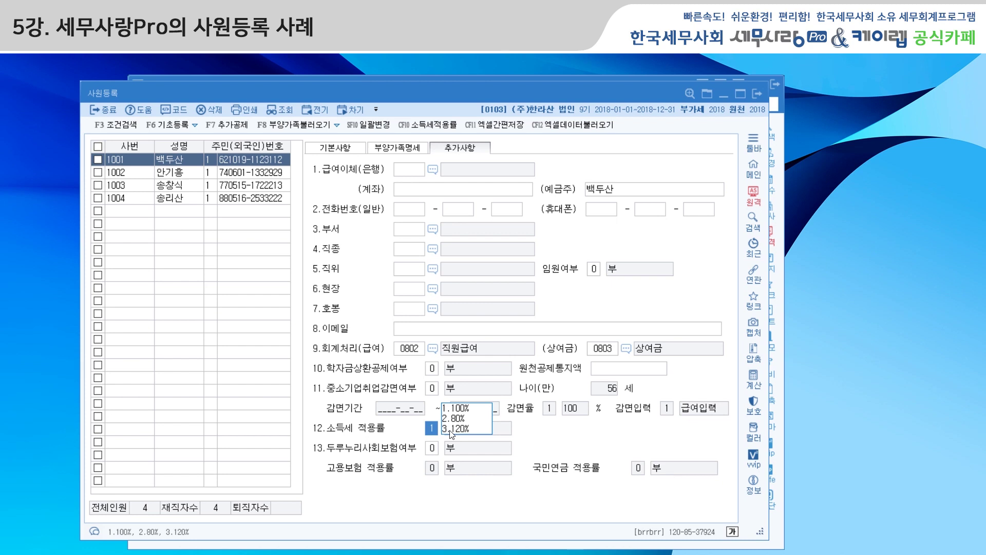
Step: Review the second employee's basic details, including the prior-year total pay (전년도총급여) and the command that loads it
left_click(196, 174)
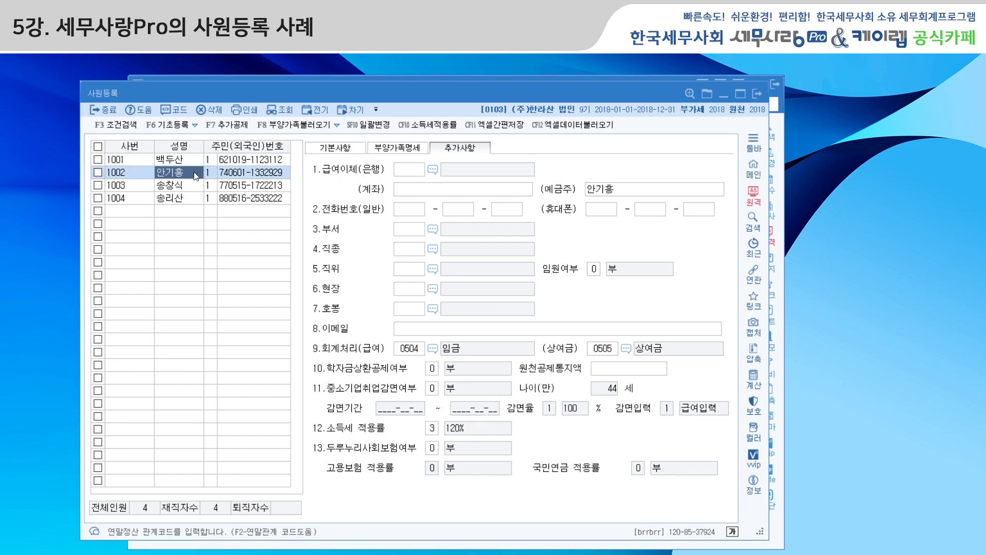
left_click(333, 154)
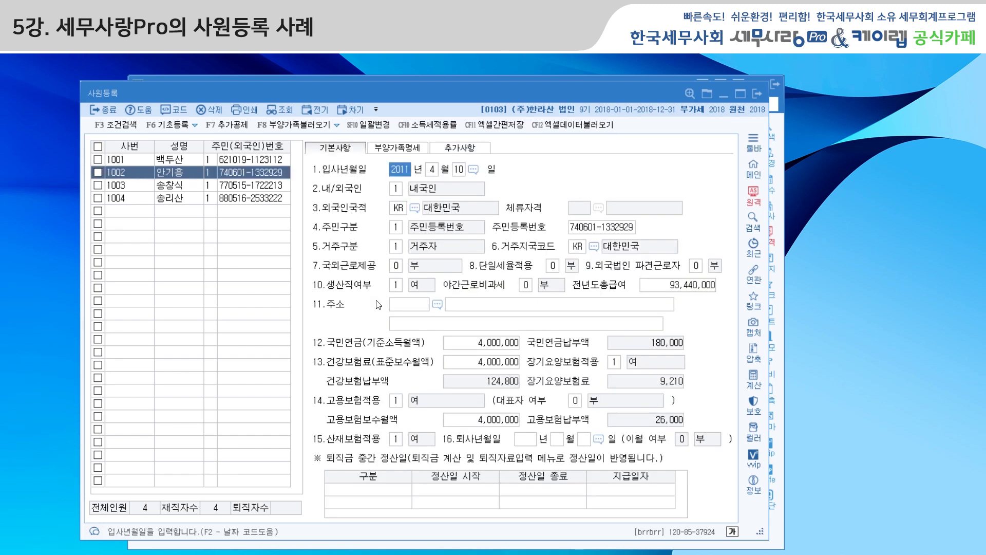
left_click(647, 288)
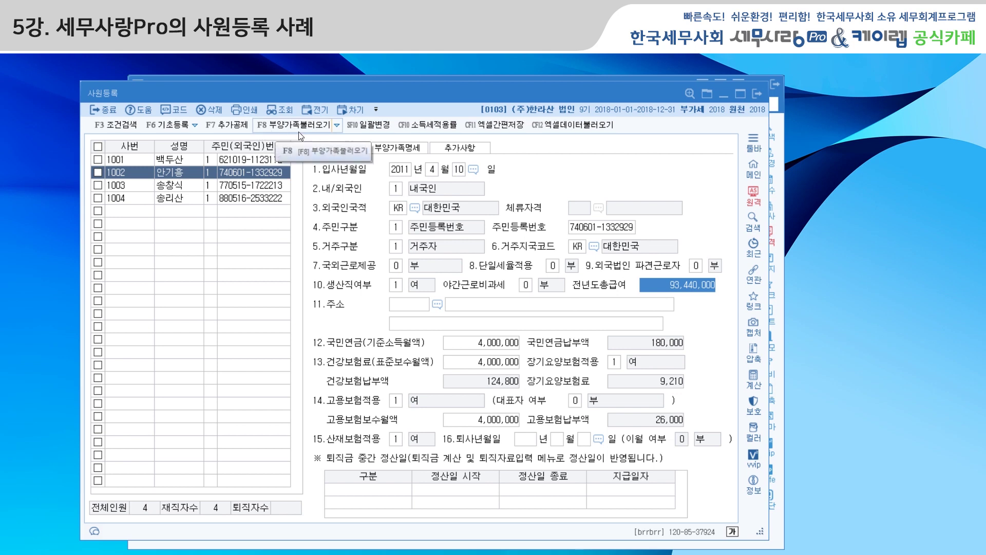
left_click(337, 127)
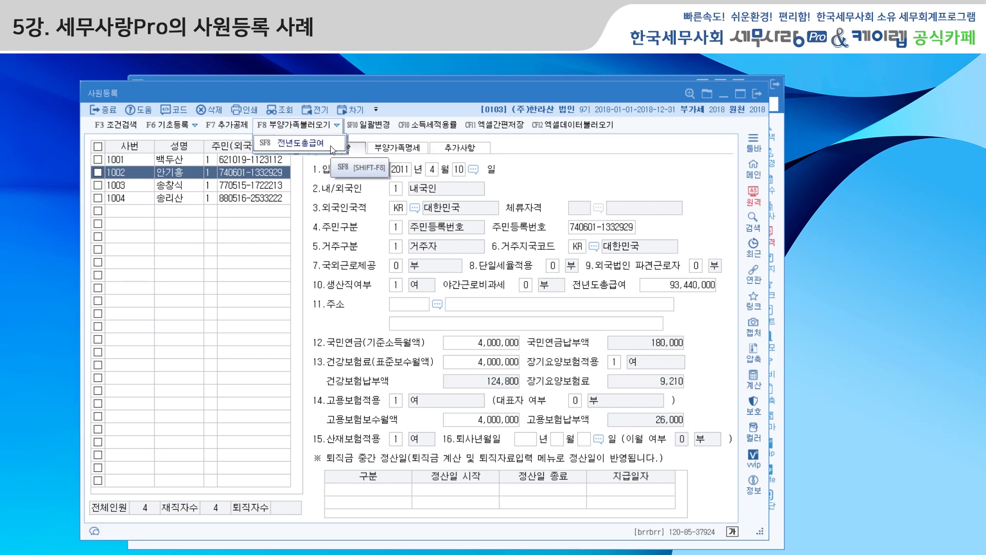
Step: Review the second employee's dependant deductions and set 출산입양 to 1:첫째 for the youngest child
left_click(415, 149)
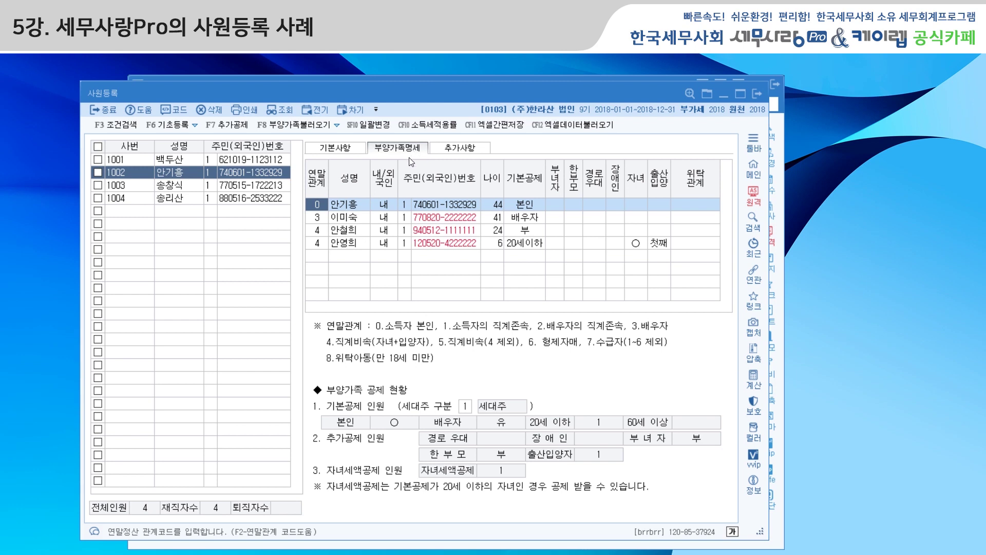
left_click(361, 231)
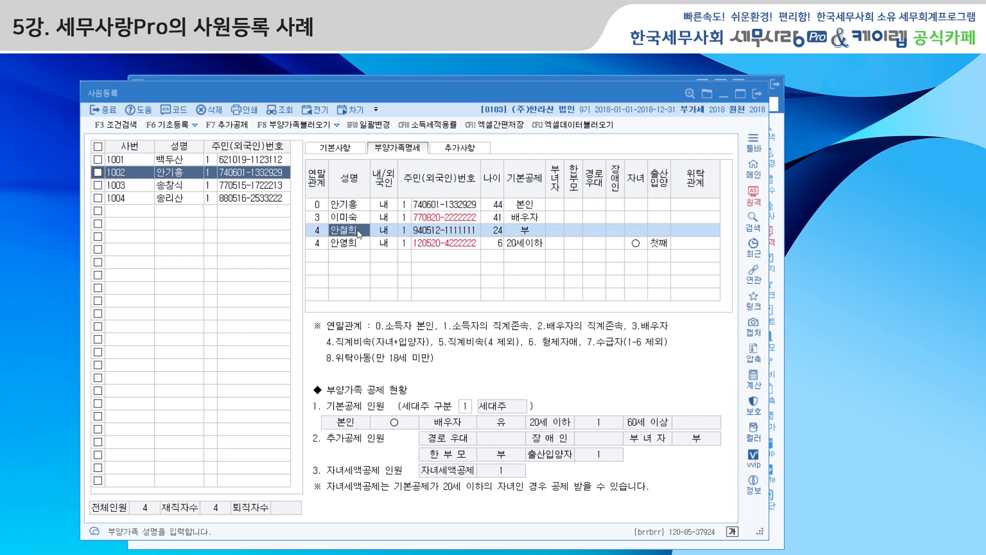
left_click(522, 230)
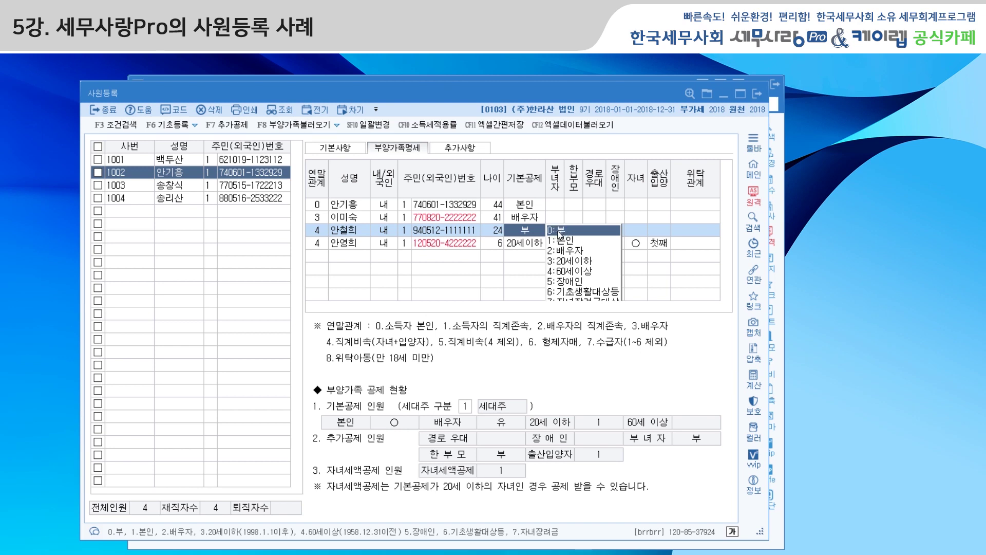
left_click(597, 221)
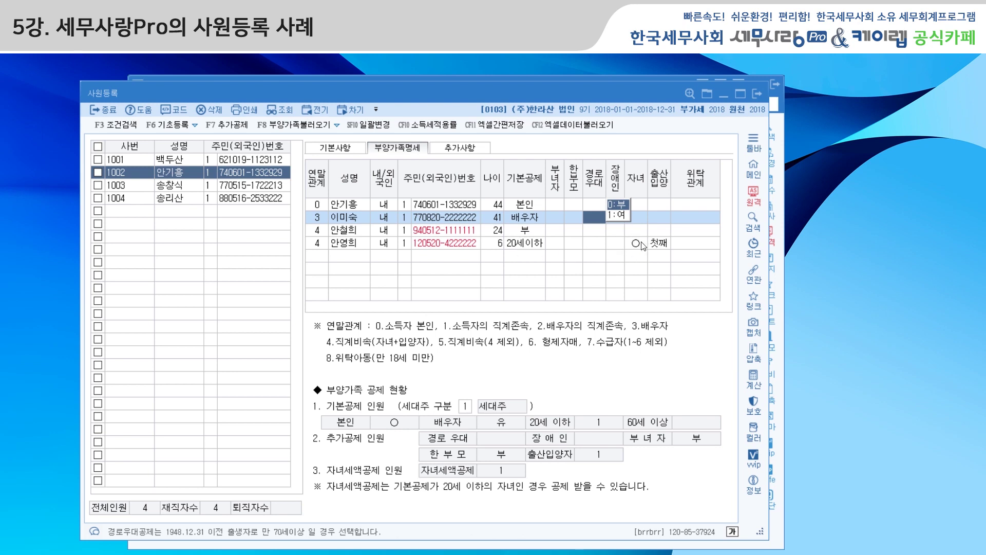
left_click(662, 248)
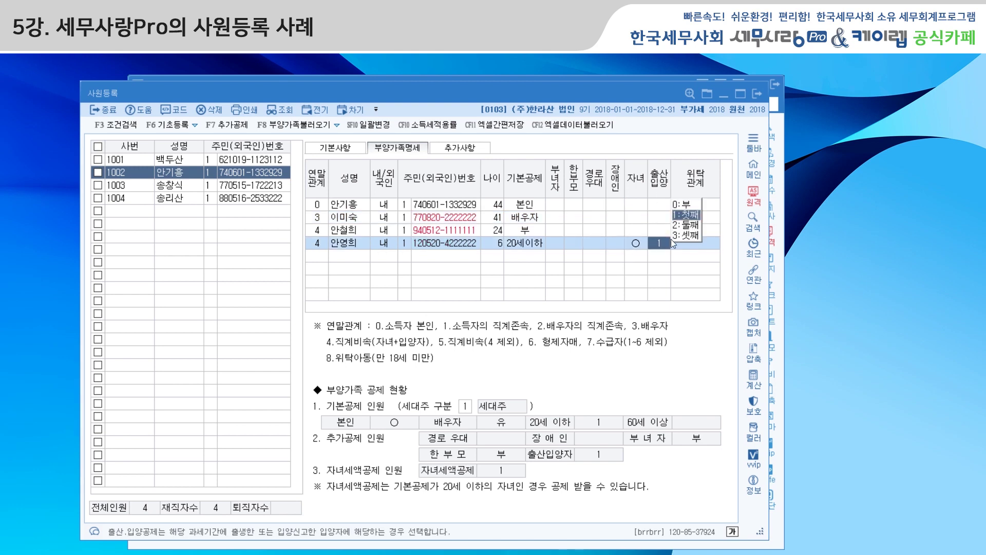
key("Return")
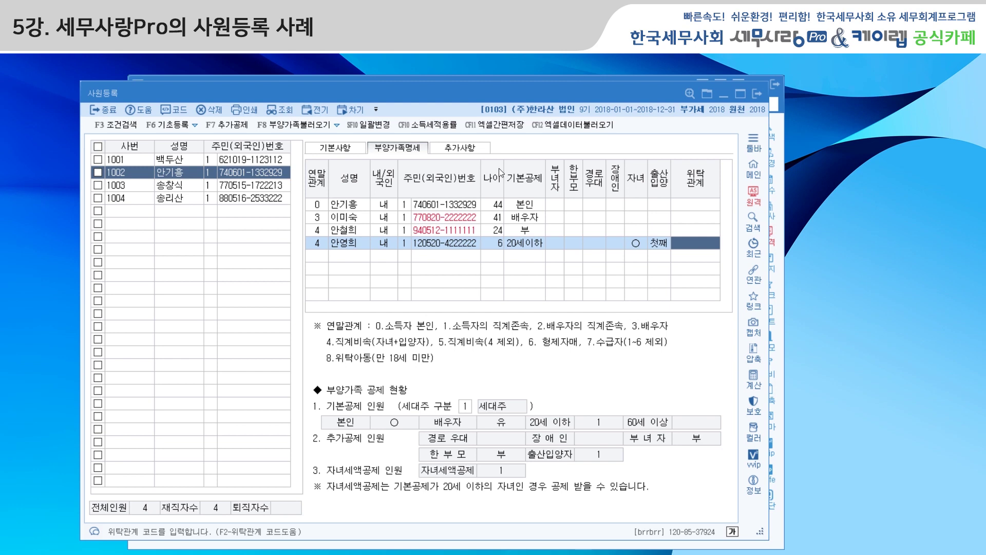
Step: Set the second employee's income tax application rate (소득세 적용률) to 120% in the additional details
left_click(469, 153)
left_click(467, 428)
left_click(457, 429)
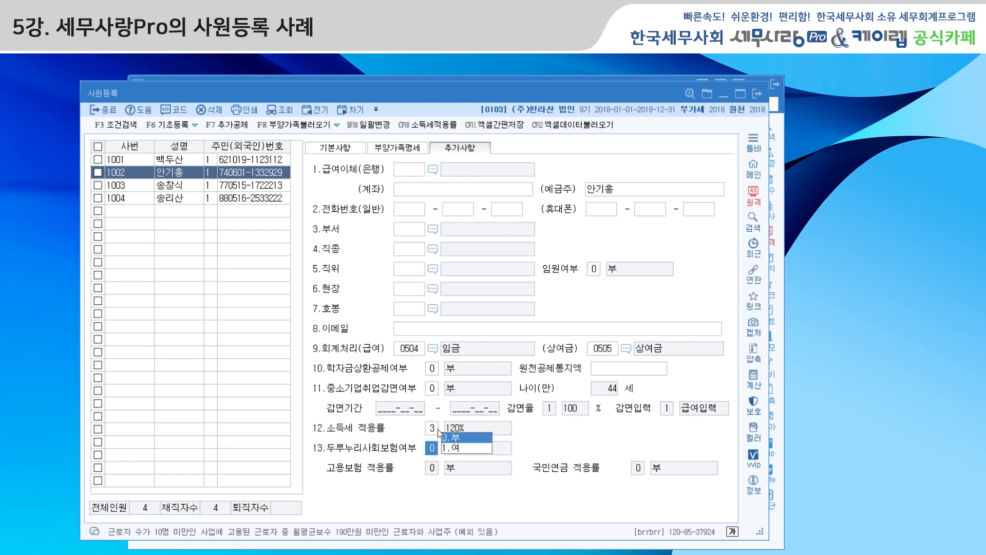
Step: Review the third employee's basic details: production-worker status (생산직여부) and prior-year total pay (전년도총급여)
left_click(185, 189)
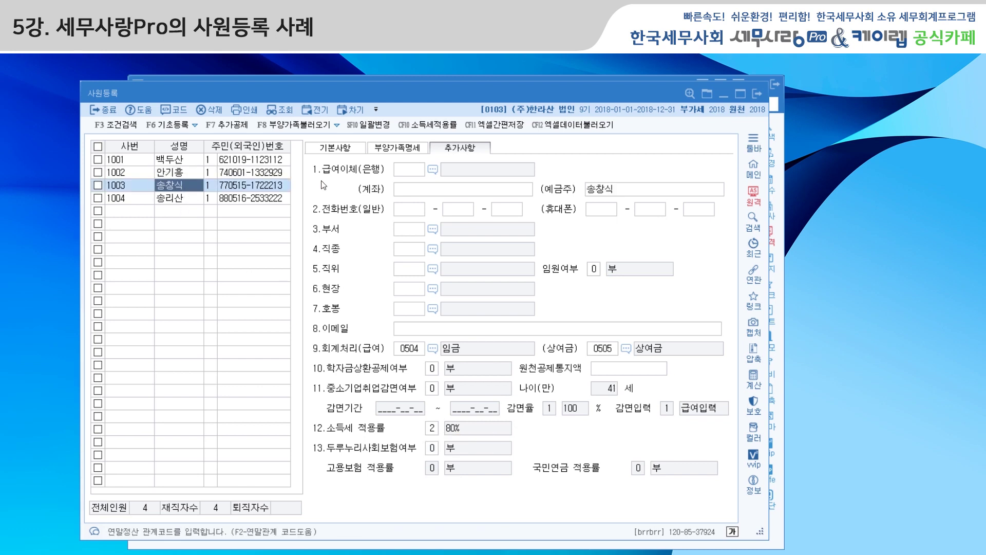
left_click(344, 149)
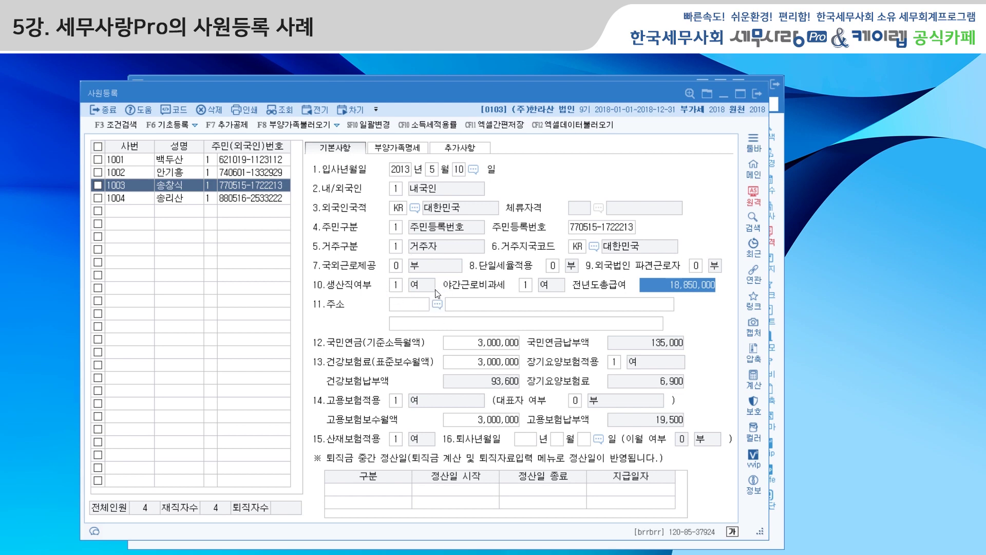
left_click(397, 286)
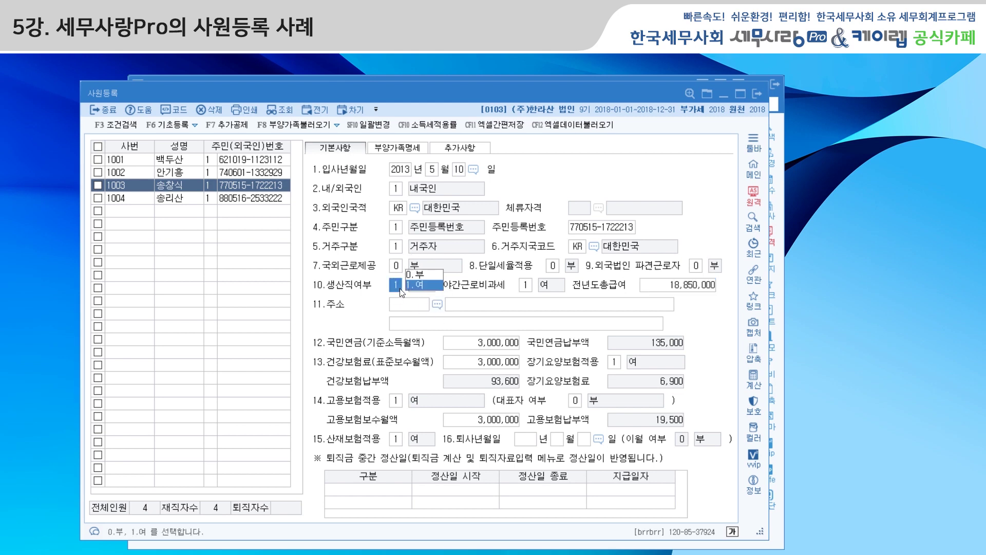
left_click(659, 286)
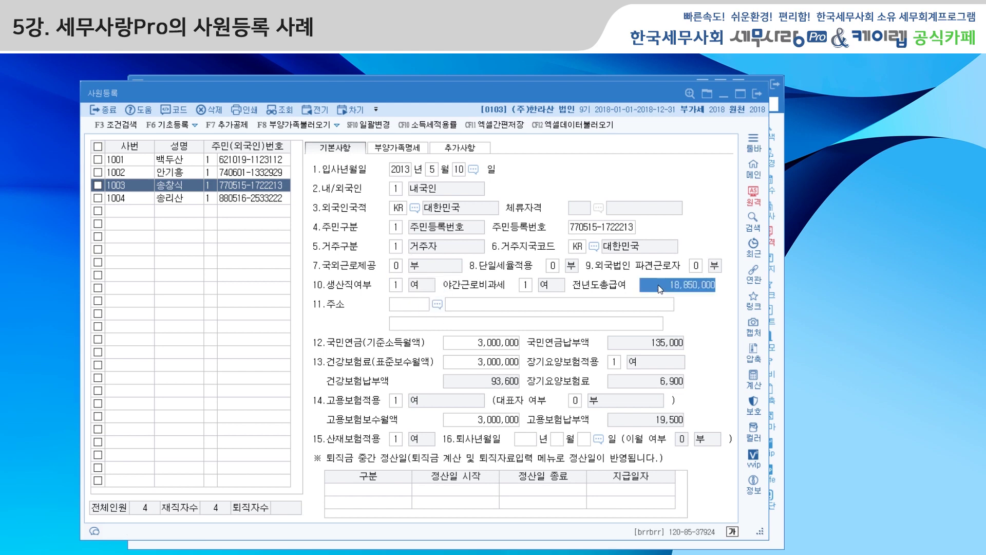
Step: Open the function that loads prior-year total pay (전년도총급여) for the third employee and close its dialog
left_click(337, 126)
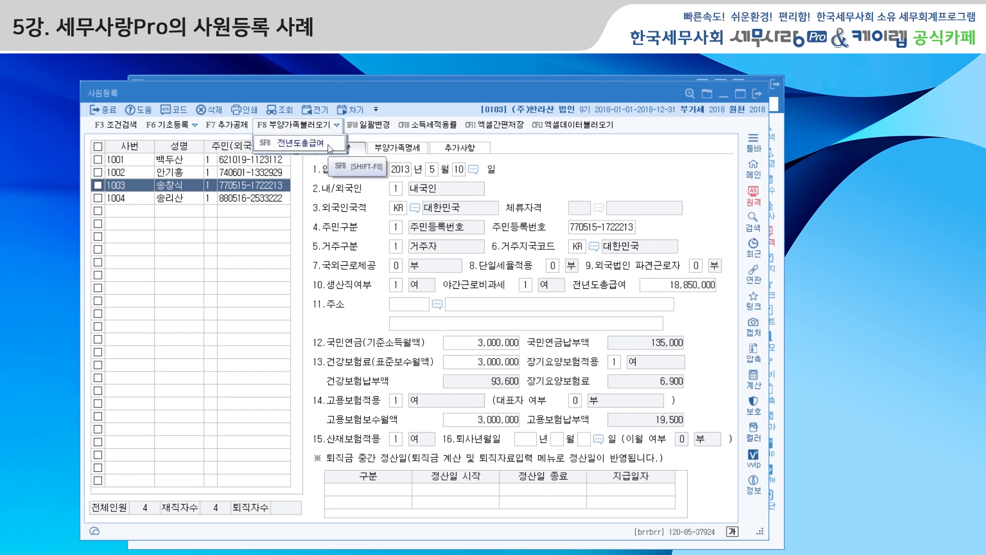
left_click(327, 143)
left_click(538, 342)
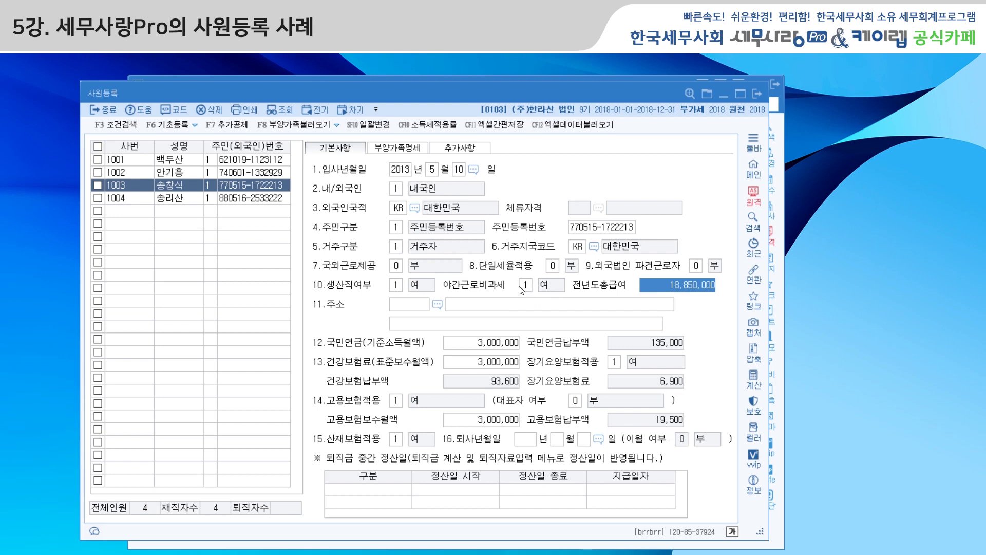
Step: Set the third employee's first listed parent to disability type 3:중증환자등 and check the oldest dependant's 경로우대 field
left_click(397, 147)
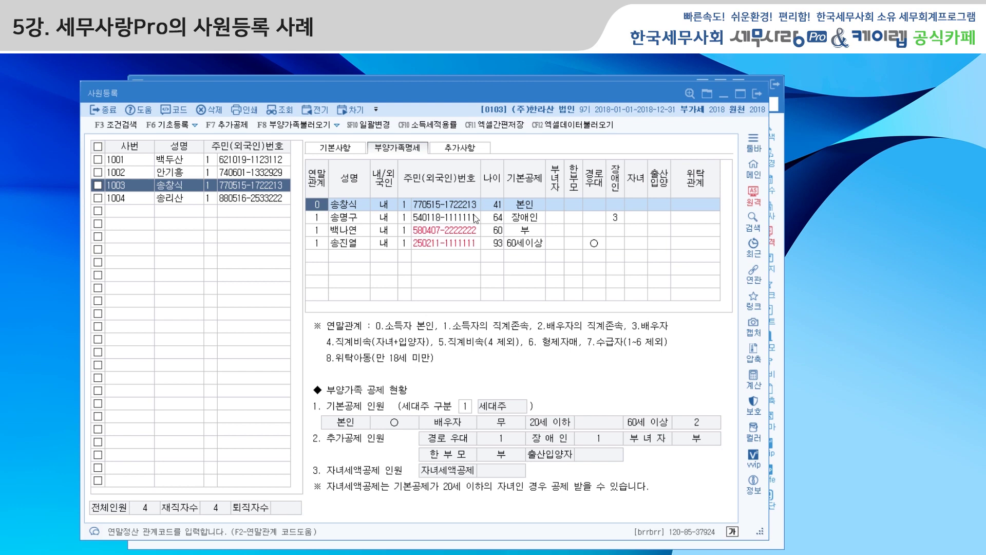
left_click(618, 224)
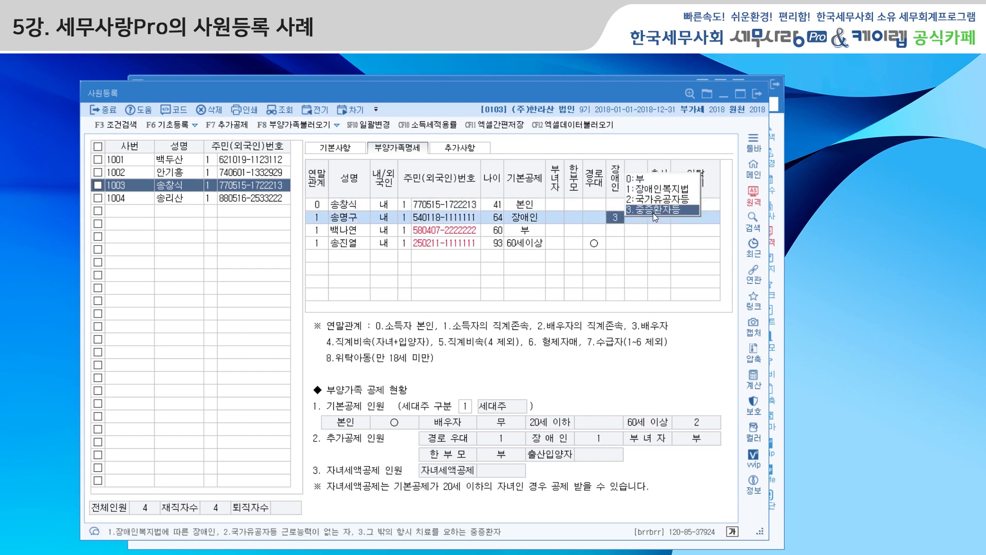
left_click(652, 211)
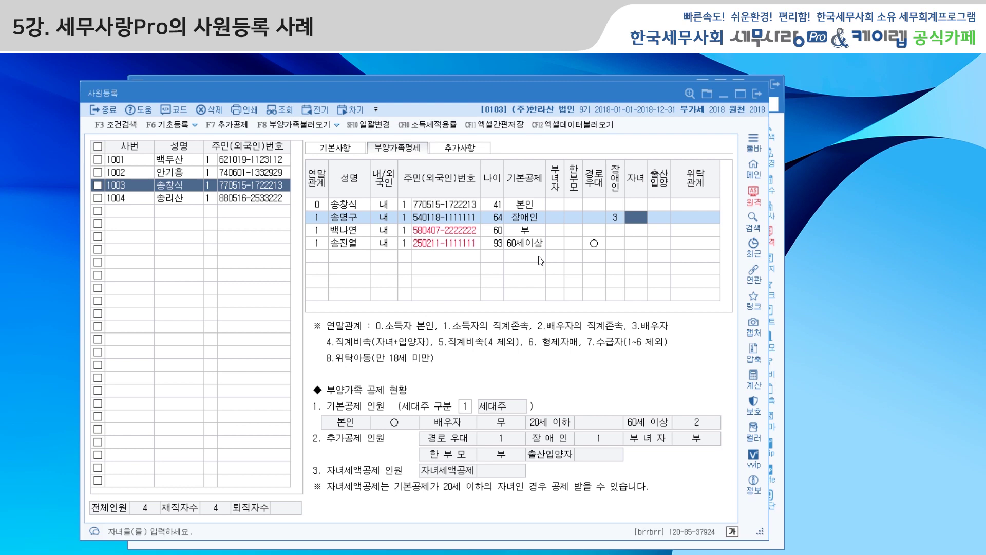
left_click(593, 243)
Step: Set the third employee's income tax application rate (소득세 적용률) to 80% in the additional details
left_click(474, 151)
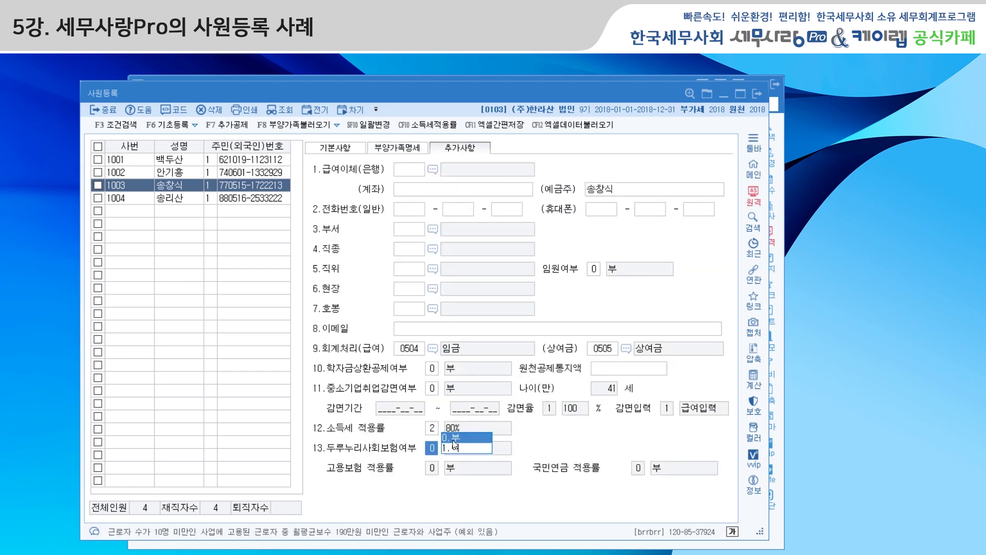
left_click(434, 430)
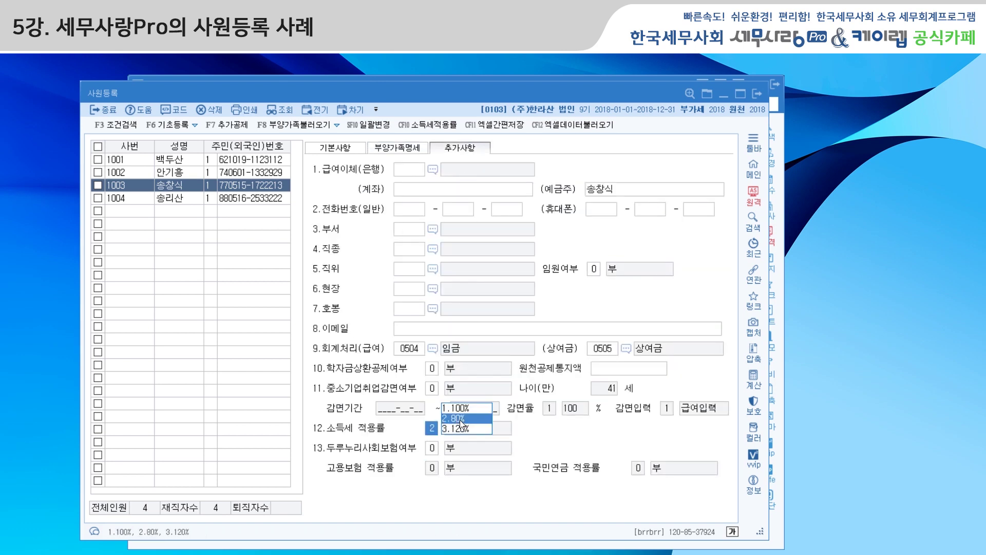
left_click(461, 419)
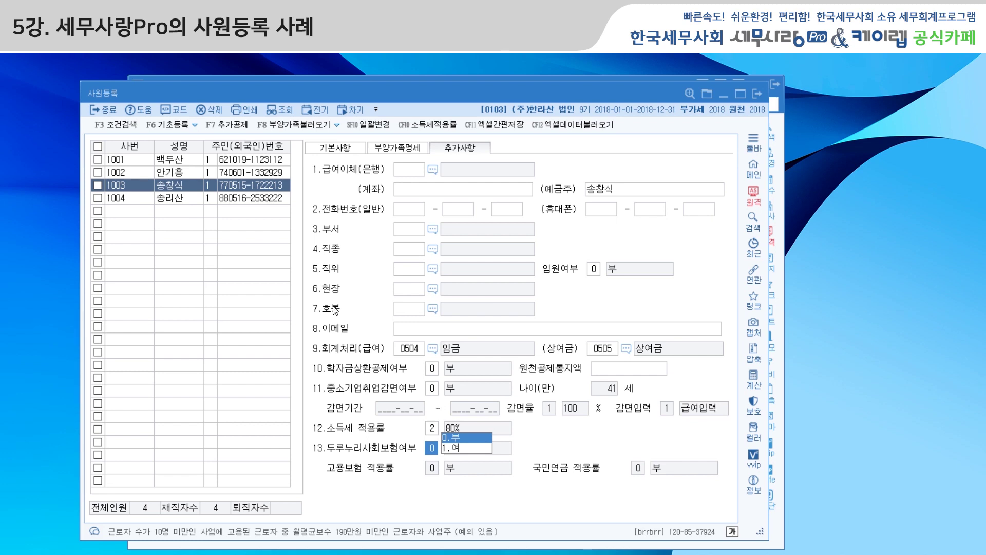
Step: Review the fourth employee's basic details (기본사항), dependant list (부양가족명세) and additional details (추가사항)
left_click(184, 200)
left_click(342, 150)
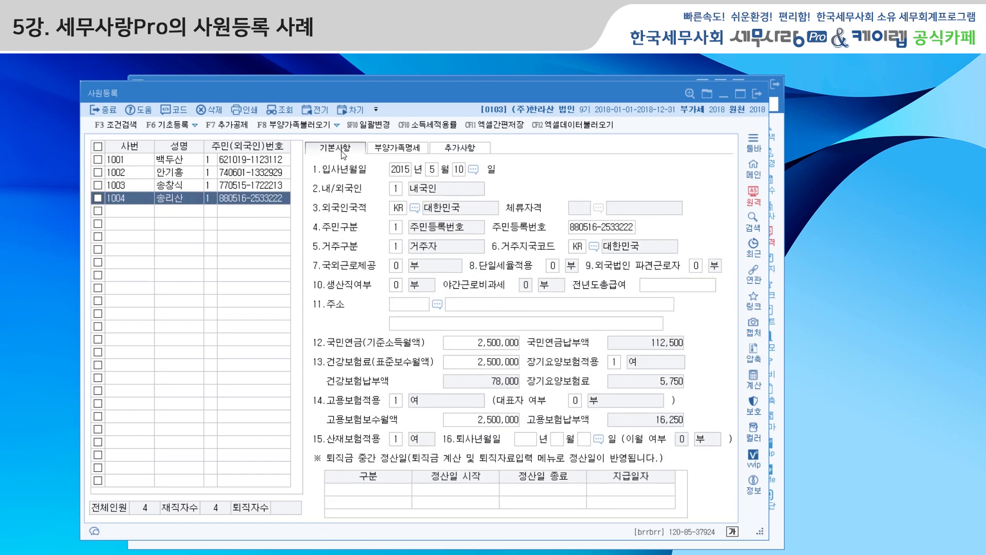
left_click(399, 153)
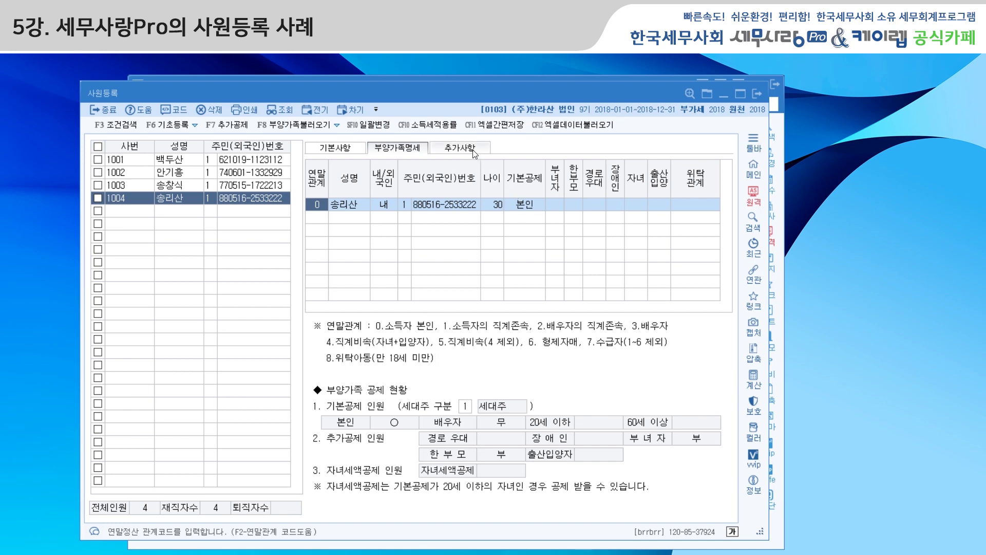
left_click(338, 151)
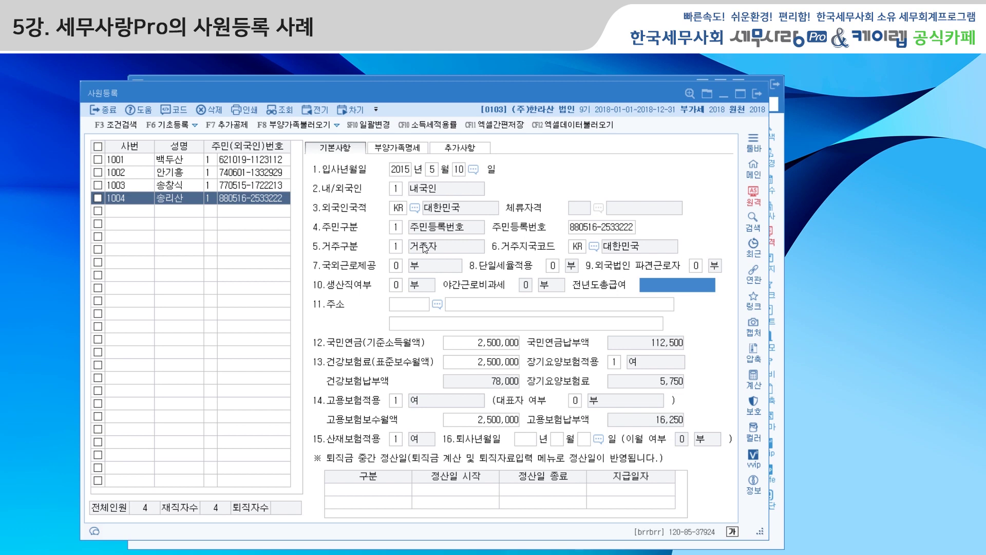
left_click(468, 151)
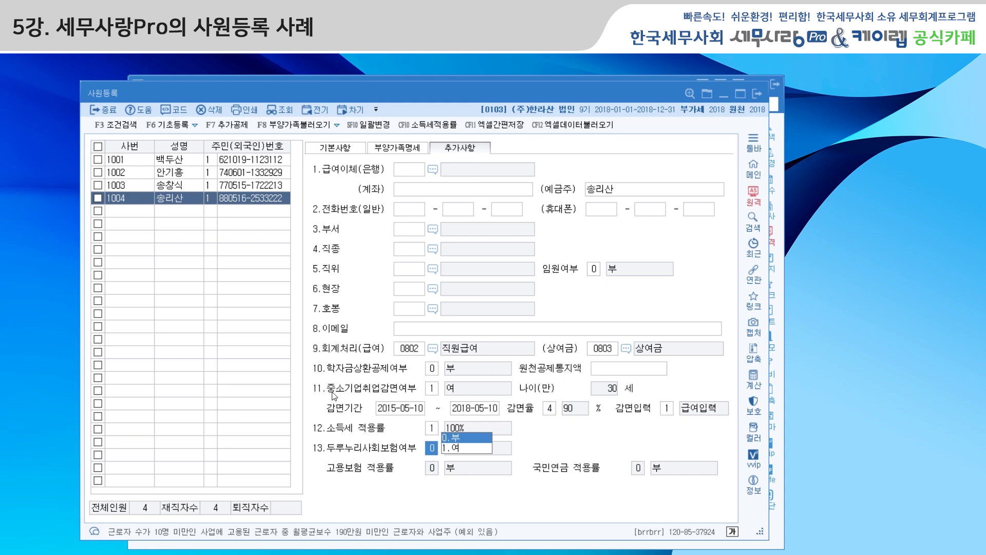
Step: Set the fourth employee's 중소기업취업감면여부 to 1.여, with the reduction period ending 2020-05-10 and a 감면율 of 90%
left_click(434, 392)
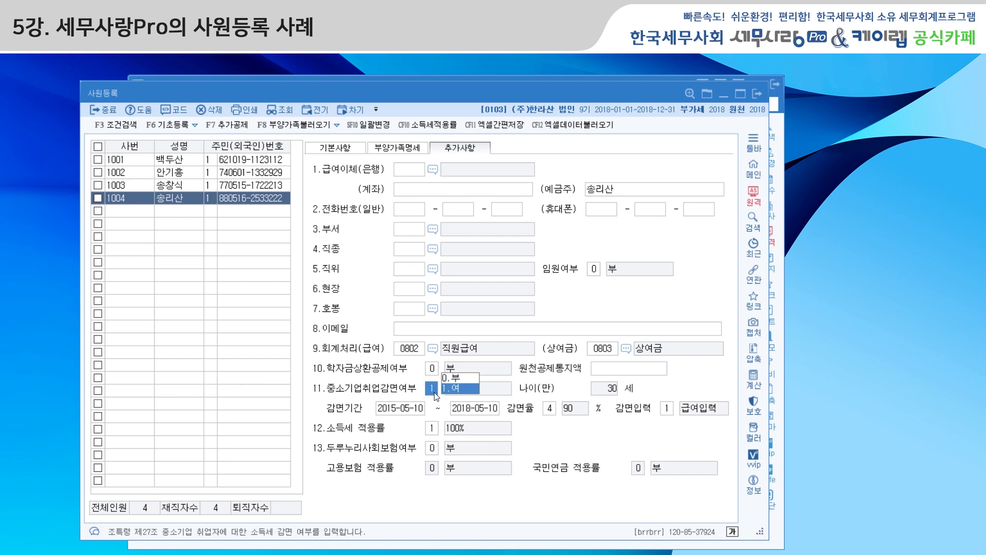
left_click(455, 394)
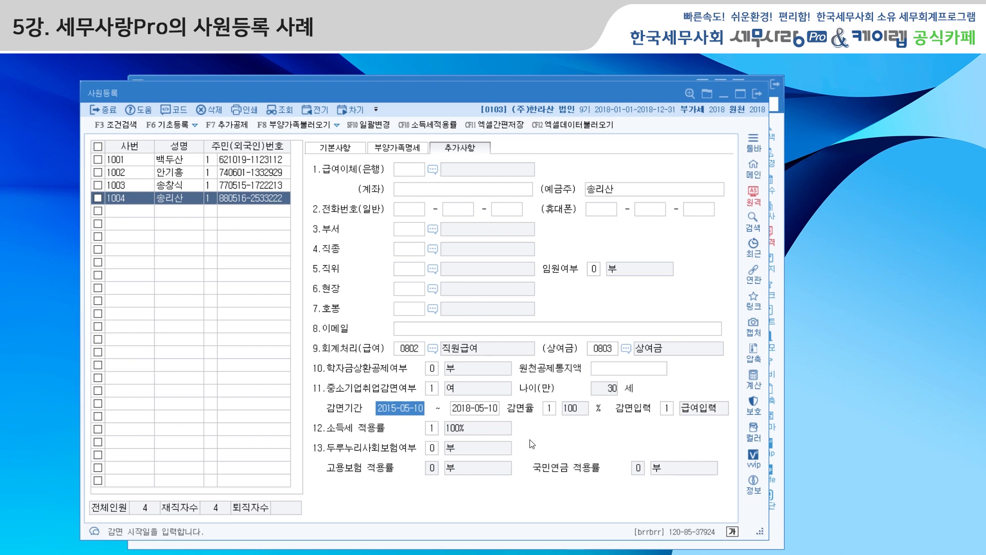
left_click(488, 414)
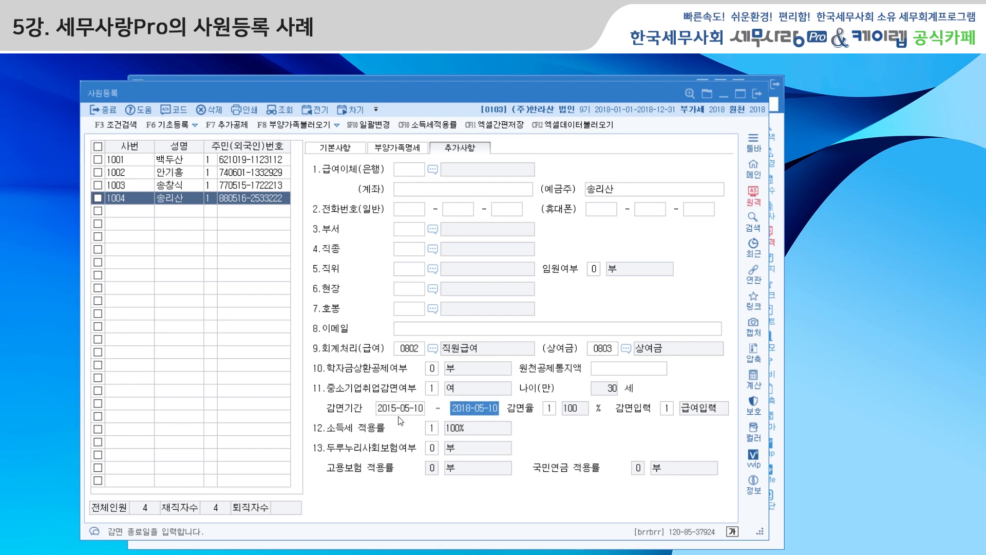
type("2020")
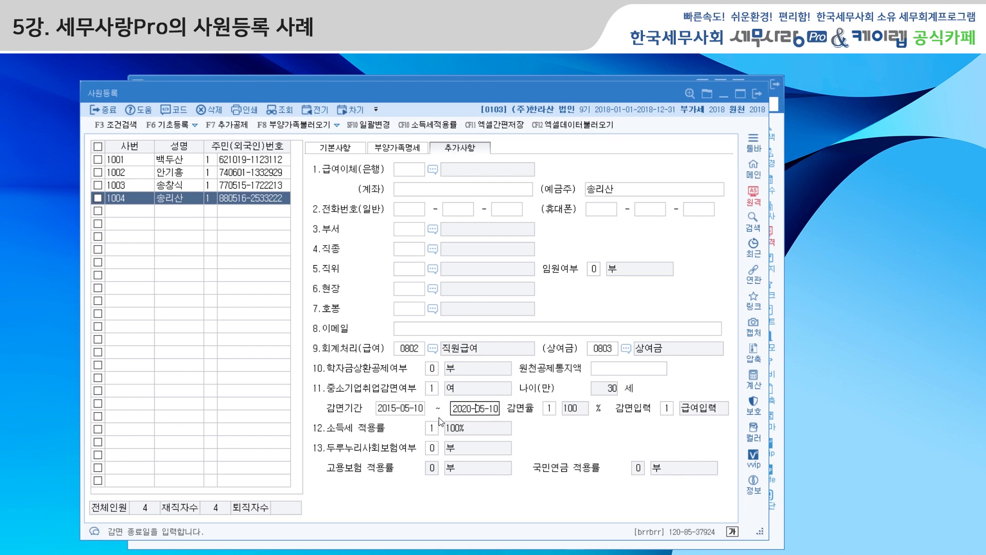
key("Return")
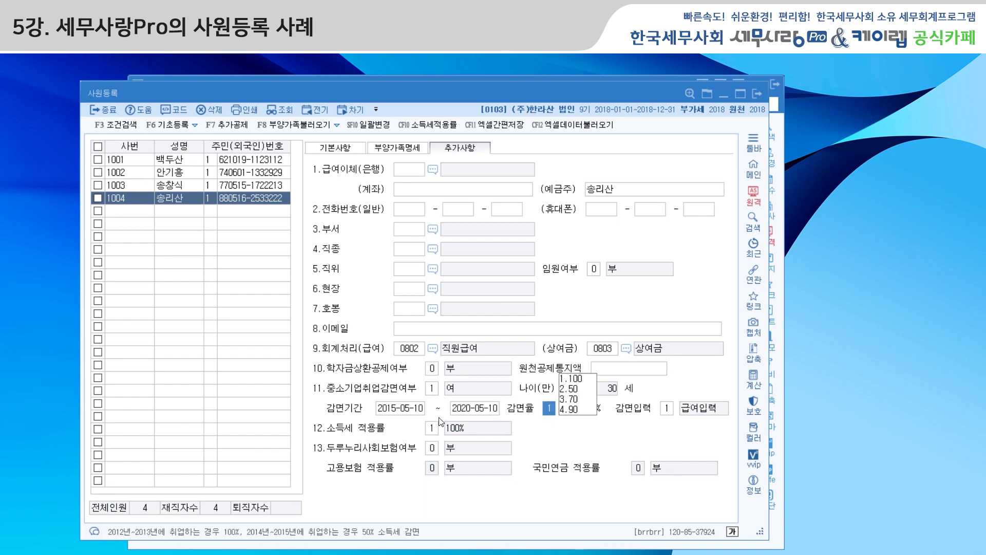
left_click(577, 411)
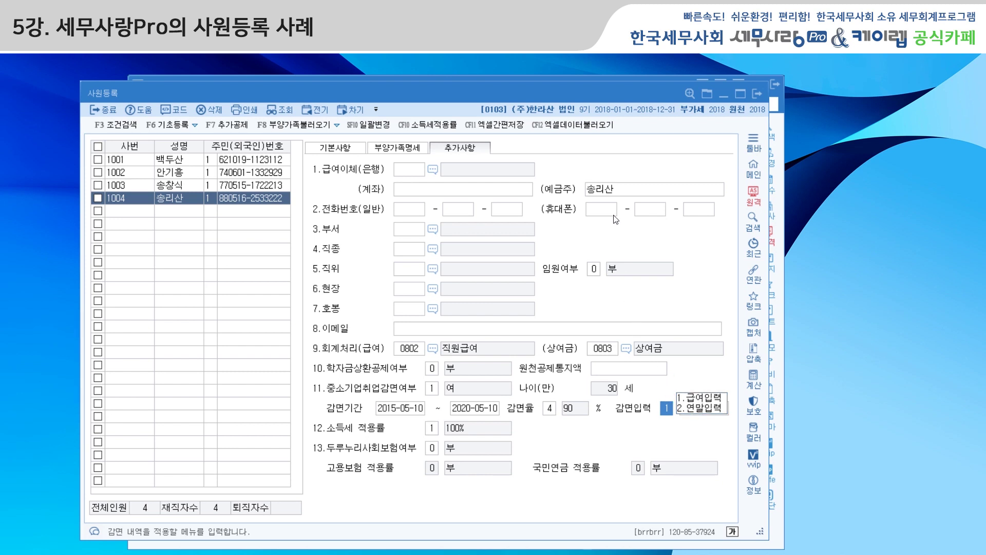
Step: Open payroll entry (급여자료입력) for January 2018 and check the fourth employee's 감면율
left_click_drag(560, 95, 537, 172)
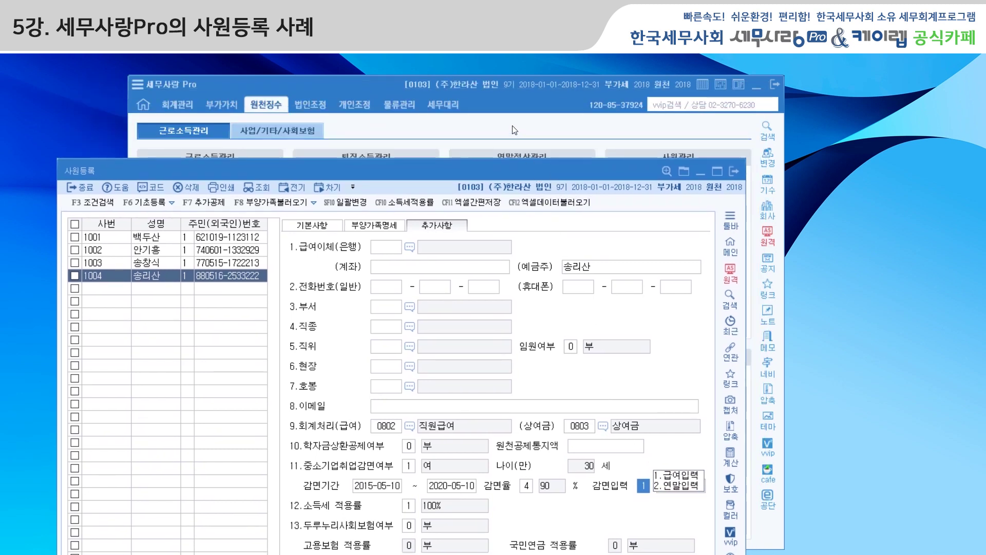
left_click(513, 121)
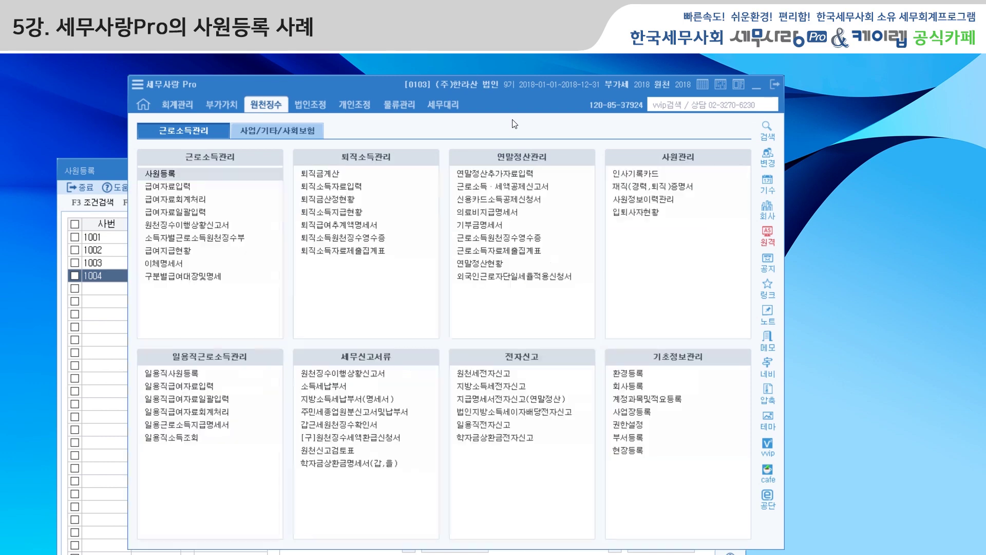
left_click(188, 191)
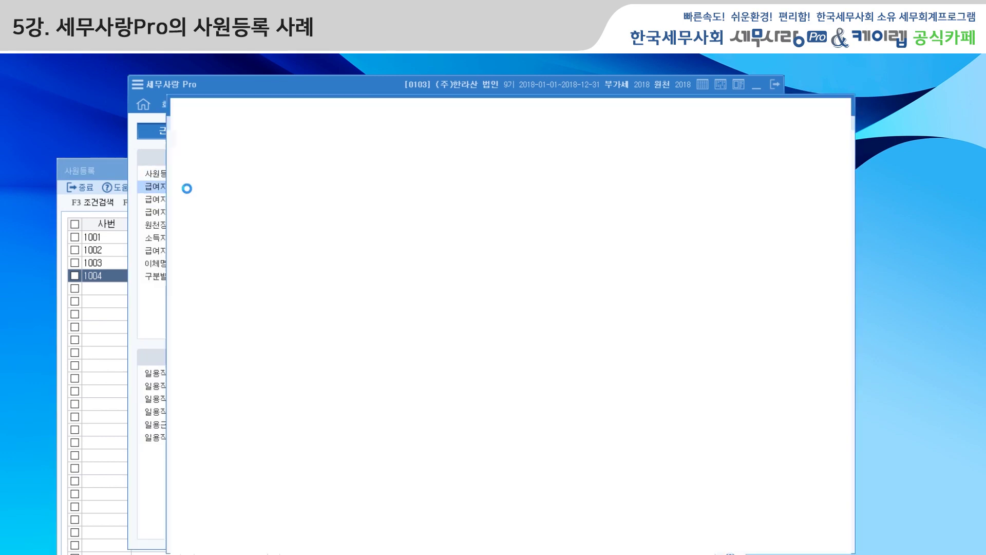
type("1")
key("Return")
key("Return")
key("Return")
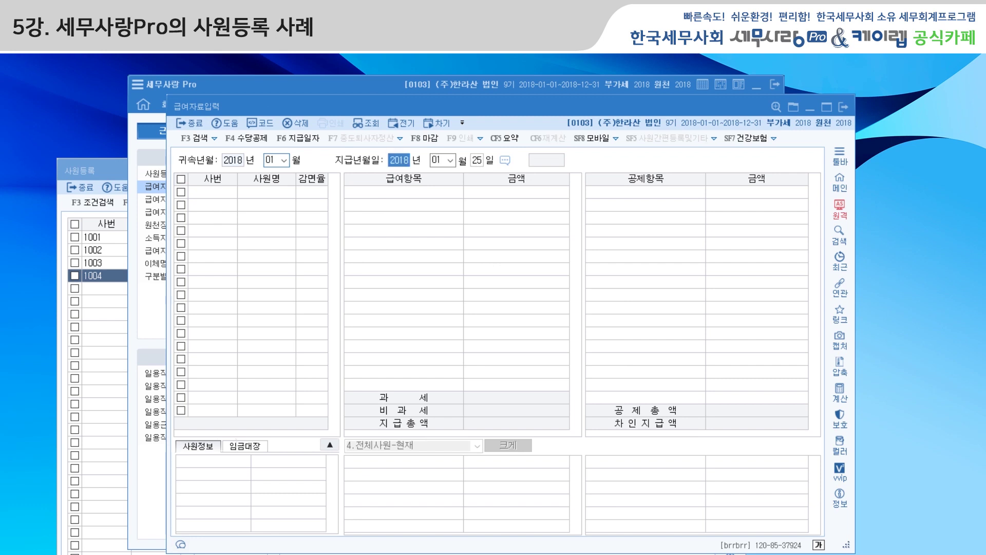
key("Return")
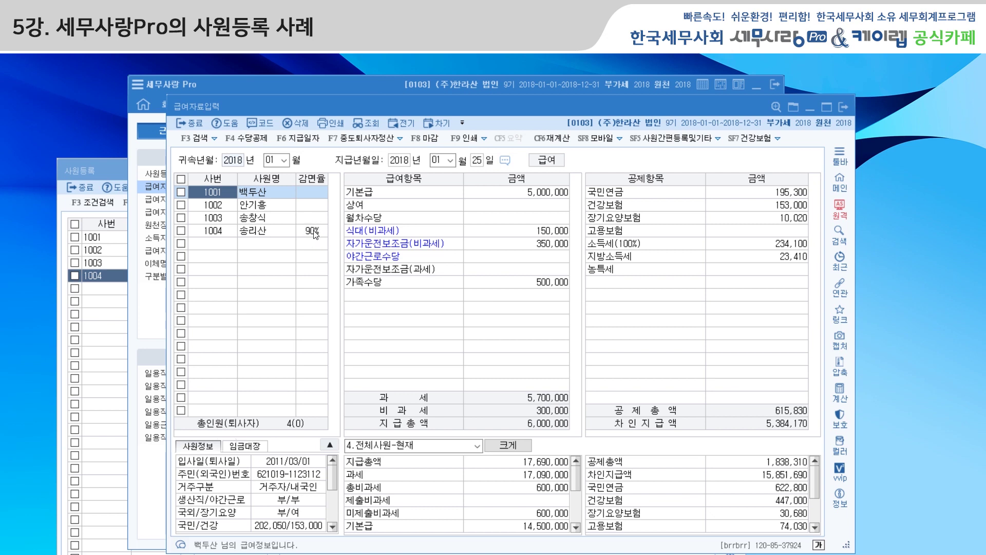
Step: Return to employee registration (사원등록) and set the fourth employee's 감면입력 to 2.연말입력
left_click(111, 272)
left_click_drag(554, 177, 554, 150)
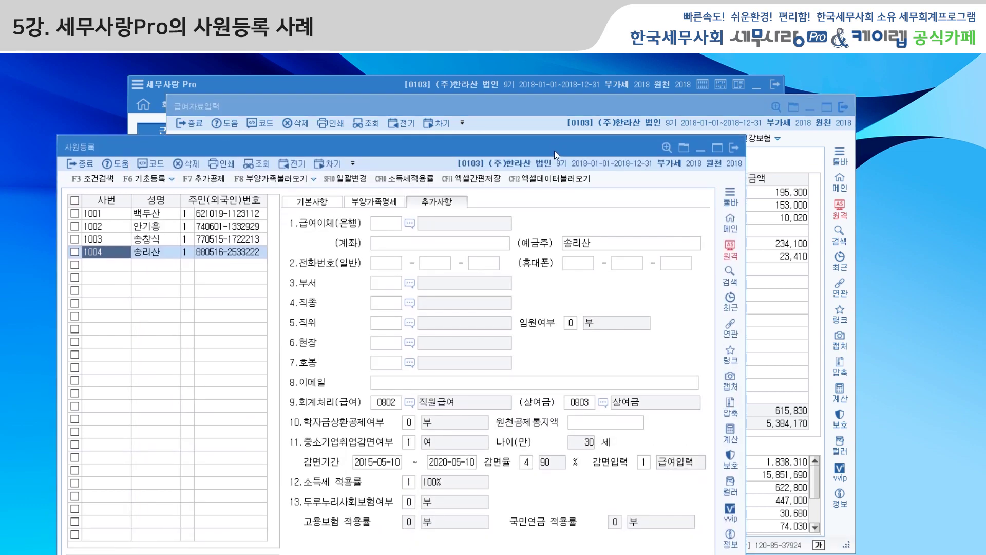
left_click(649, 461)
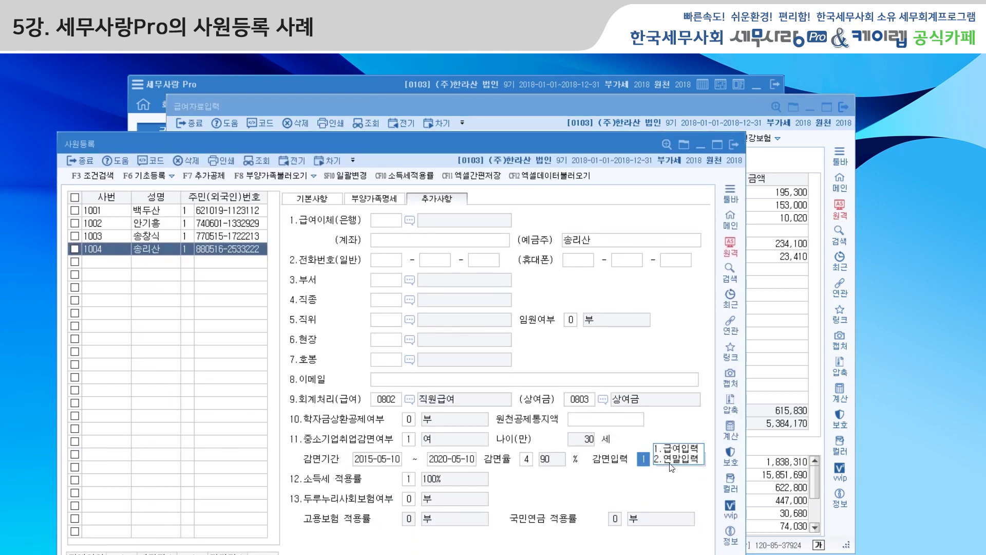
left_click(672, 459)
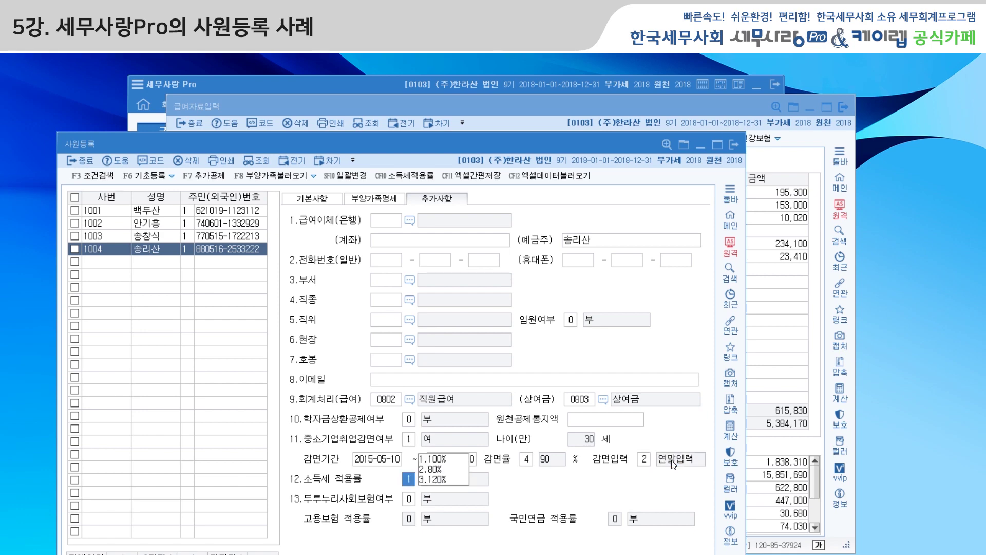
Step: Close and reopen payroll entry (급여자료입력) for January 2018 to recheck the fourth employee's 감면율
left_click(786, 165)
left_click(841, 107)
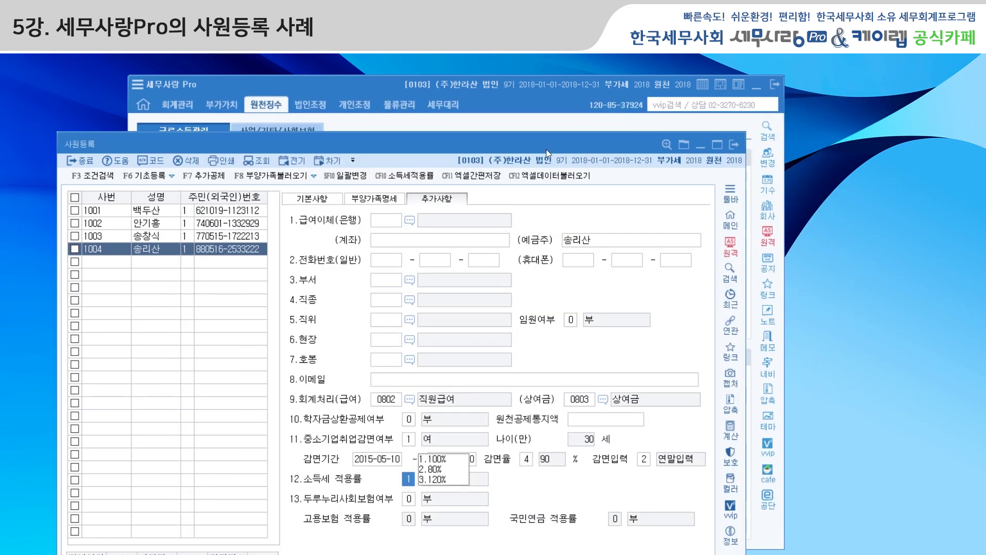
left_click(337, 89)
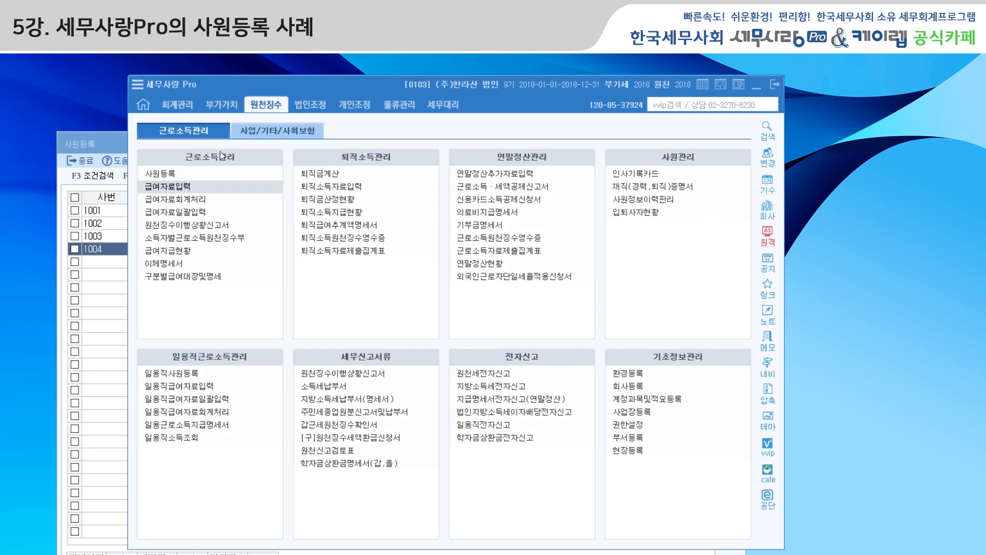
left_click(176, 186)
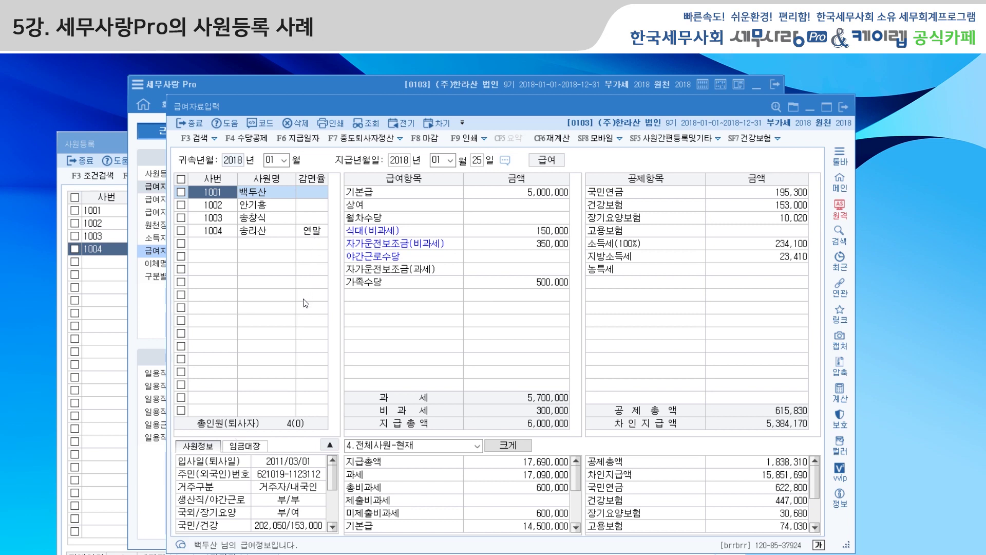
Step: Bring employee registration (사원등록) back up and set the fourth employee's 감면입력 to 1.급여입력
left_click(152, 325)
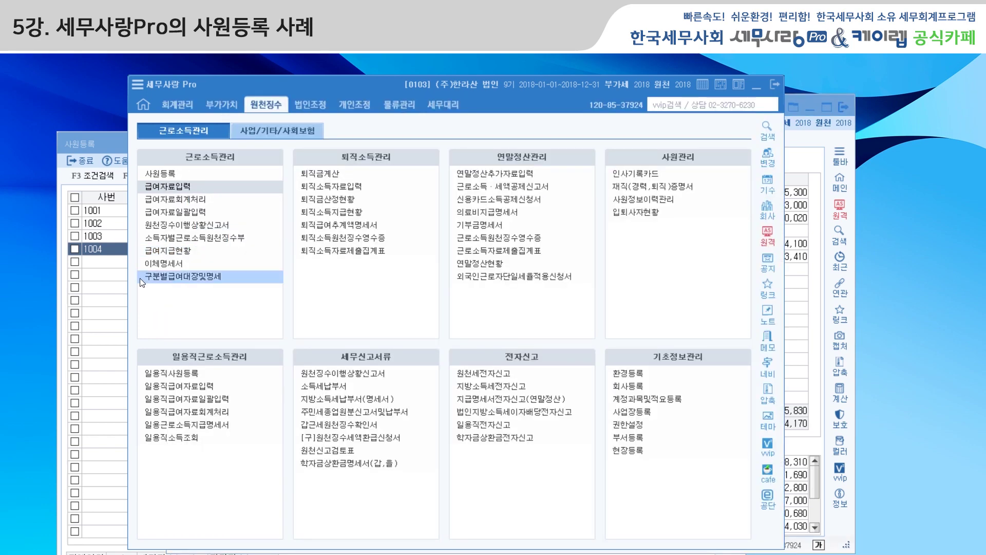
left_click(114, 139)
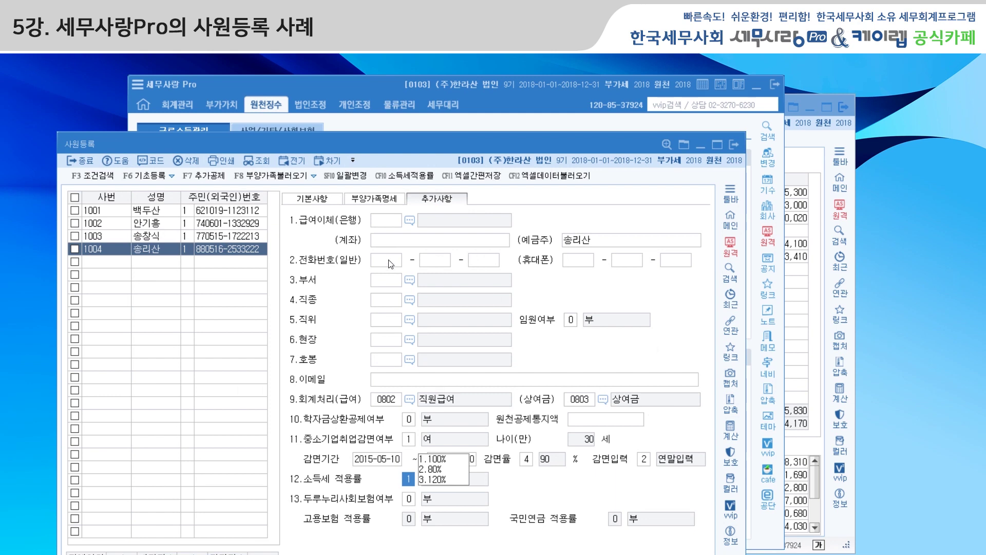
left_click(644, 462)
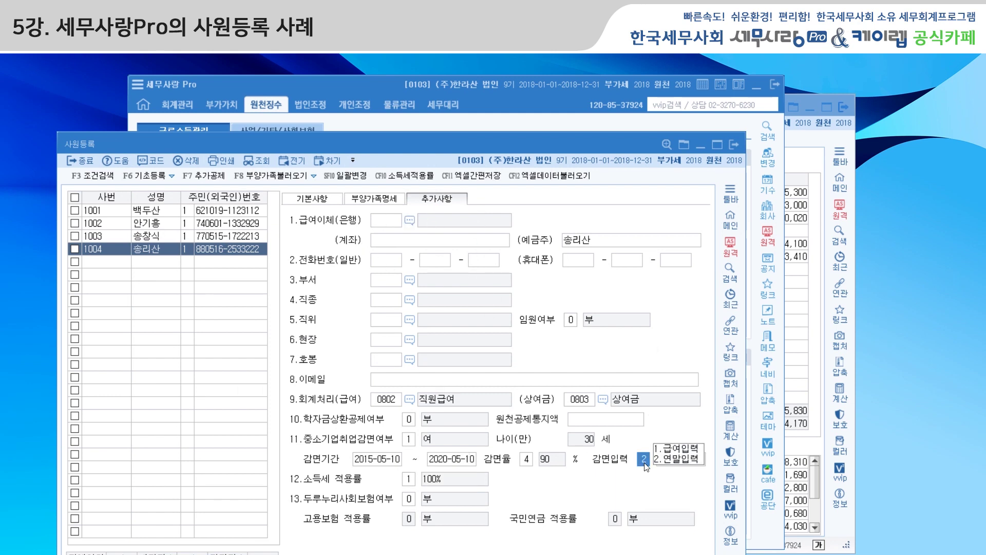
left_click(674, 449)
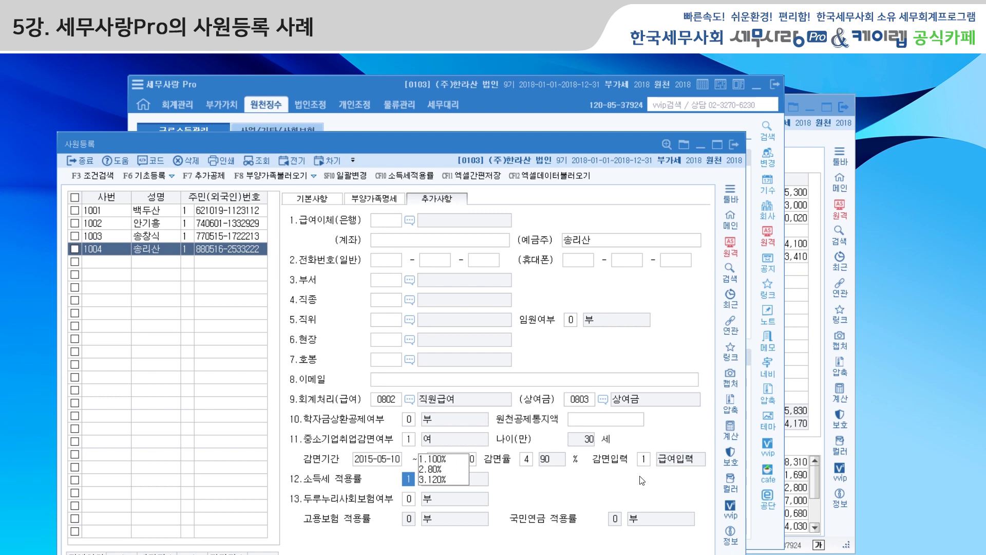